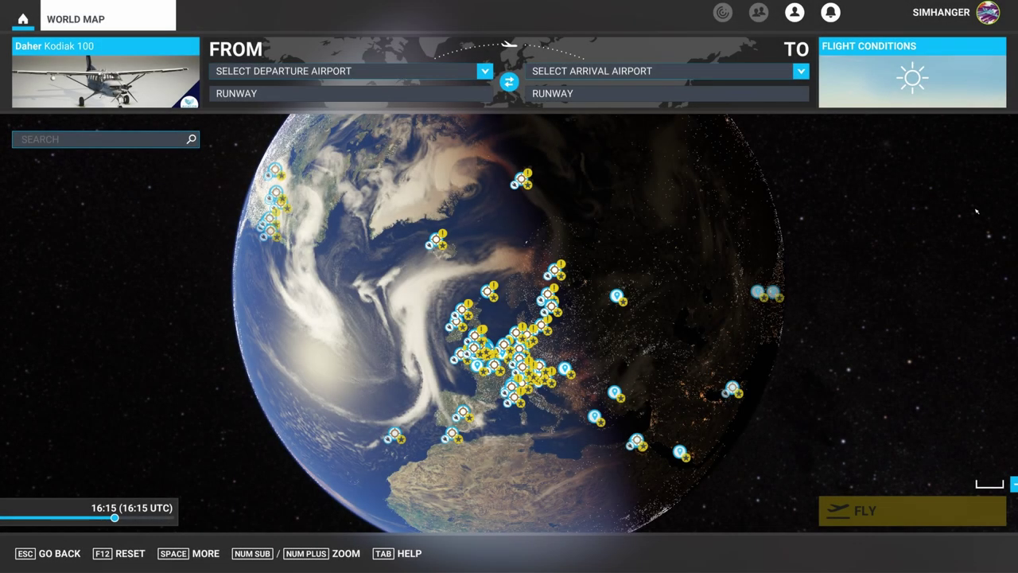
# Launch the Kodiak 100 flight from ENSD Anda, Sandane at 13:52 local time
pyautogui.click(167, 85)
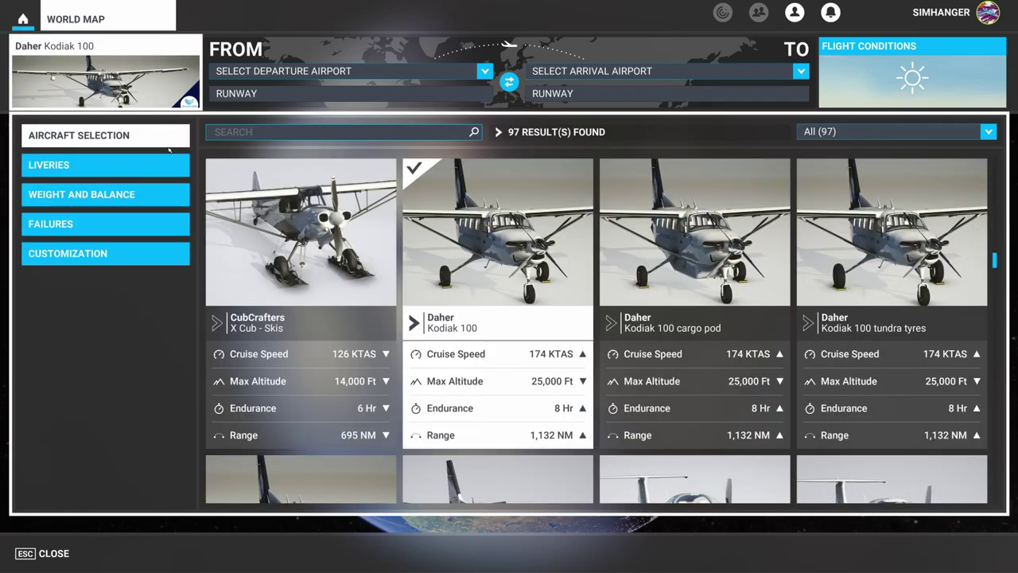
pyautogui.press('Escape')
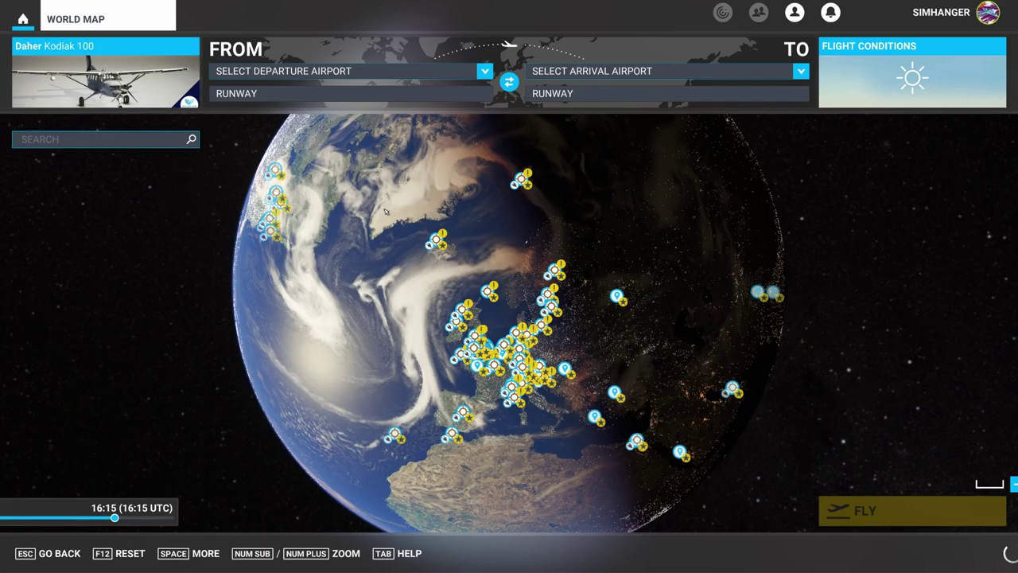
pyautogui.click(484, 71)
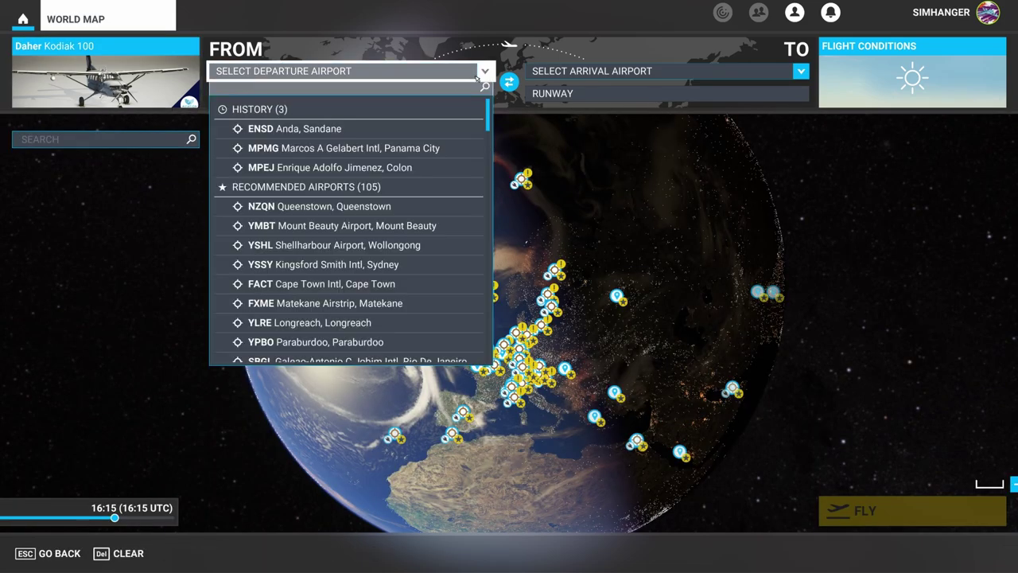
pyautogui.click(395, 129)
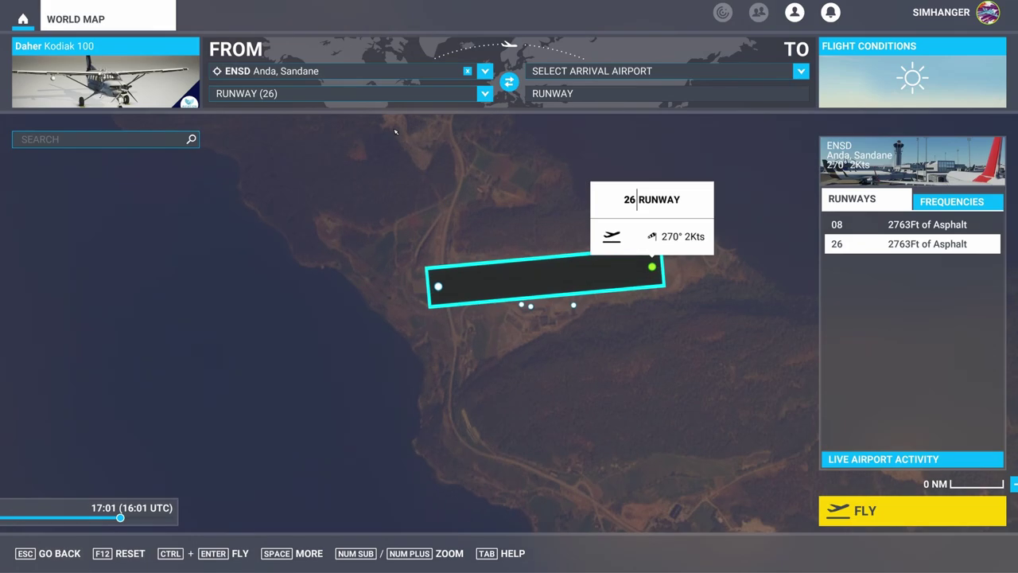
pyautogui.moveTo(120, 518); pyautogui.dragTo(97, 518)
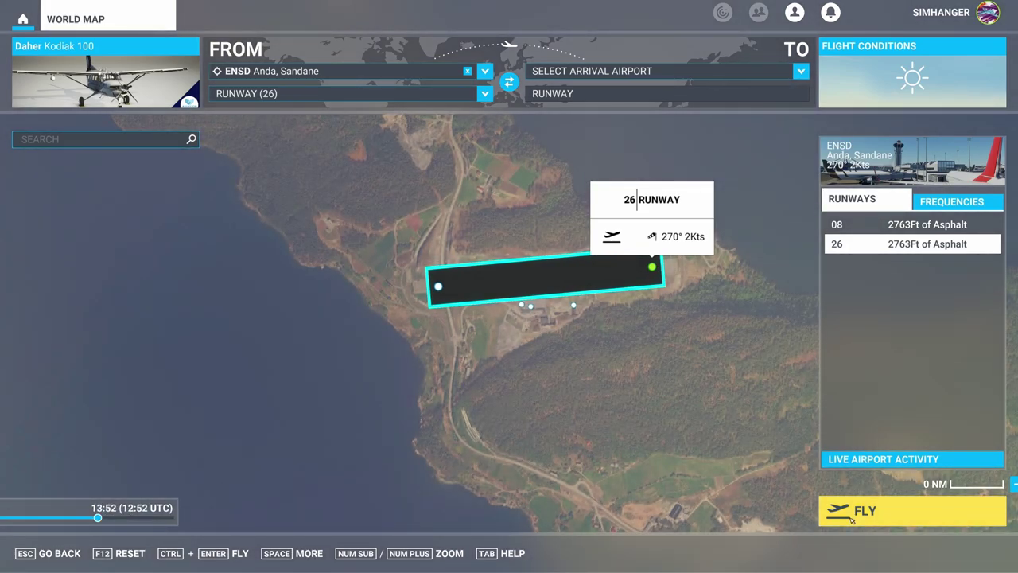
pyautogui.click(875, 516)
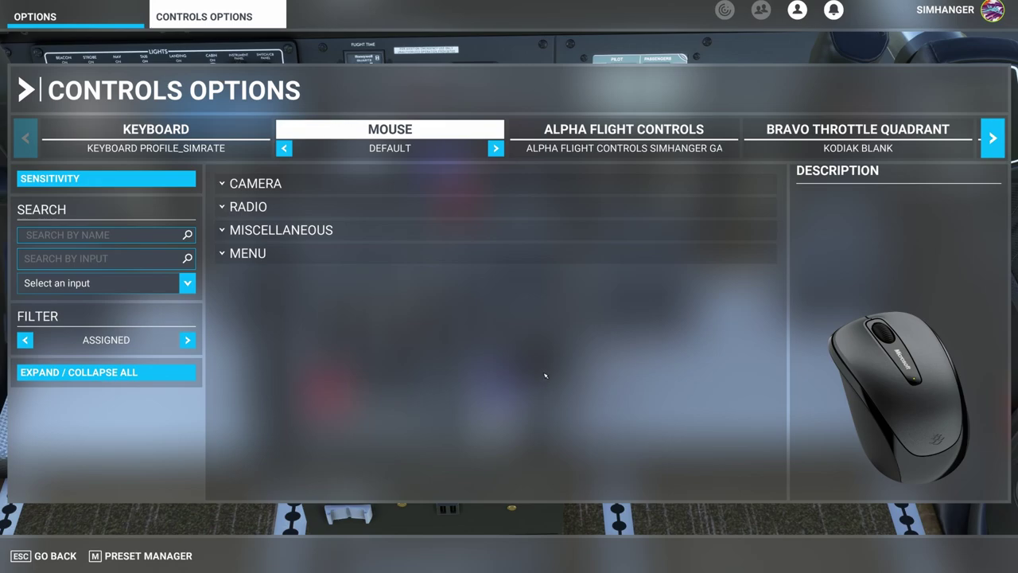
# Show the Bravo Throttle Quadrant's Kodiak Blank bindings with the All filter
pyautogui.click(867, 129)
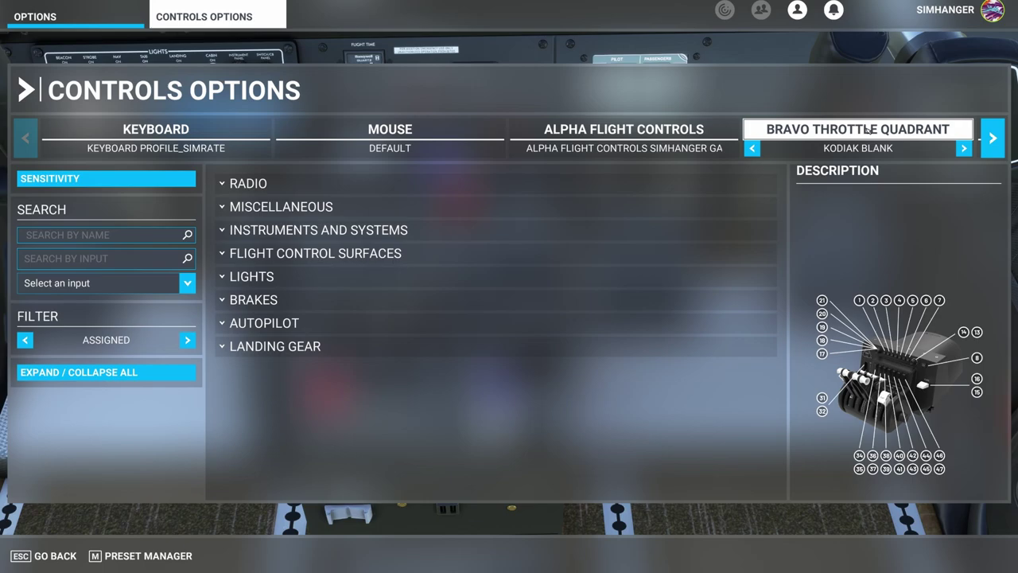
pyautogui.click(188, 341)
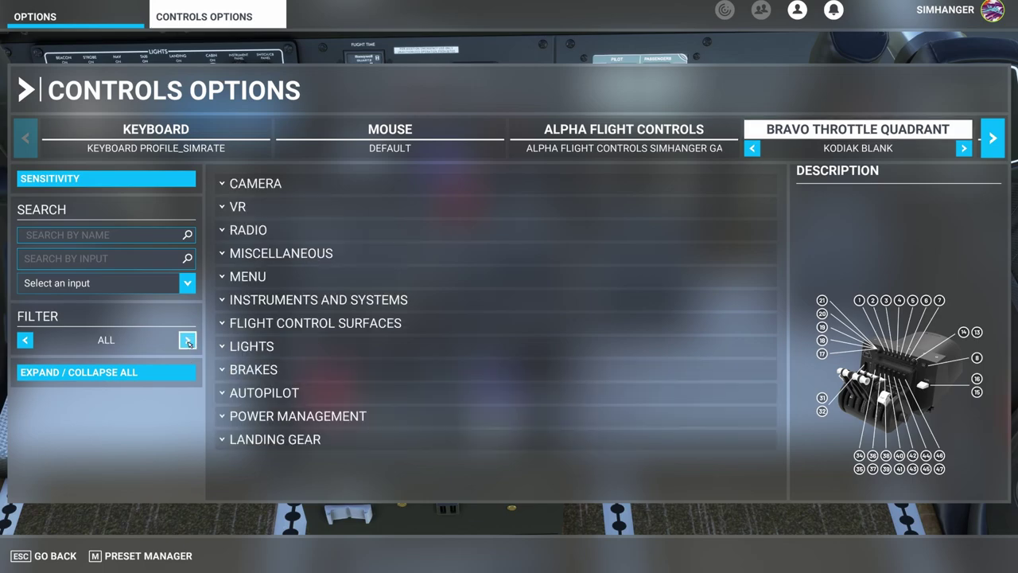
# Under Power Management > Throttle, bind Throttle 1 Axis to Joystick L-Axis Y
pyautogui.click(287, 419)
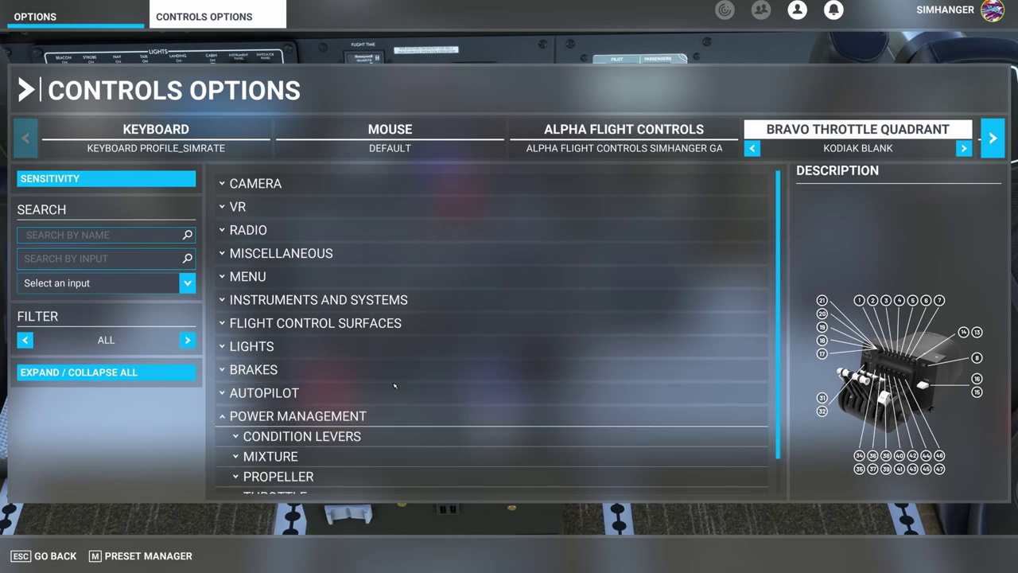
pyautogui.scroll(-1, 334, 445)
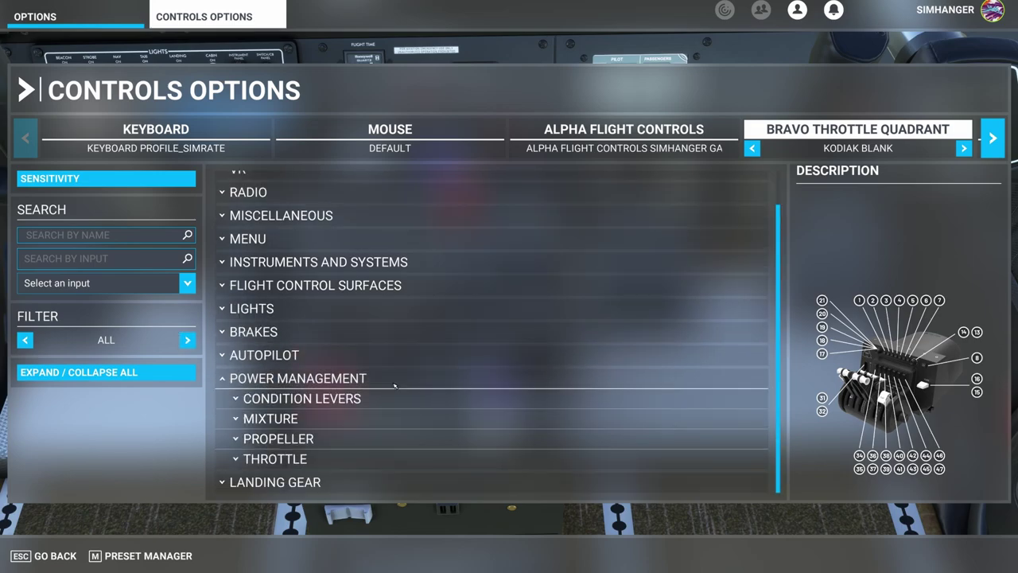
pyautogui.click(352, 465)
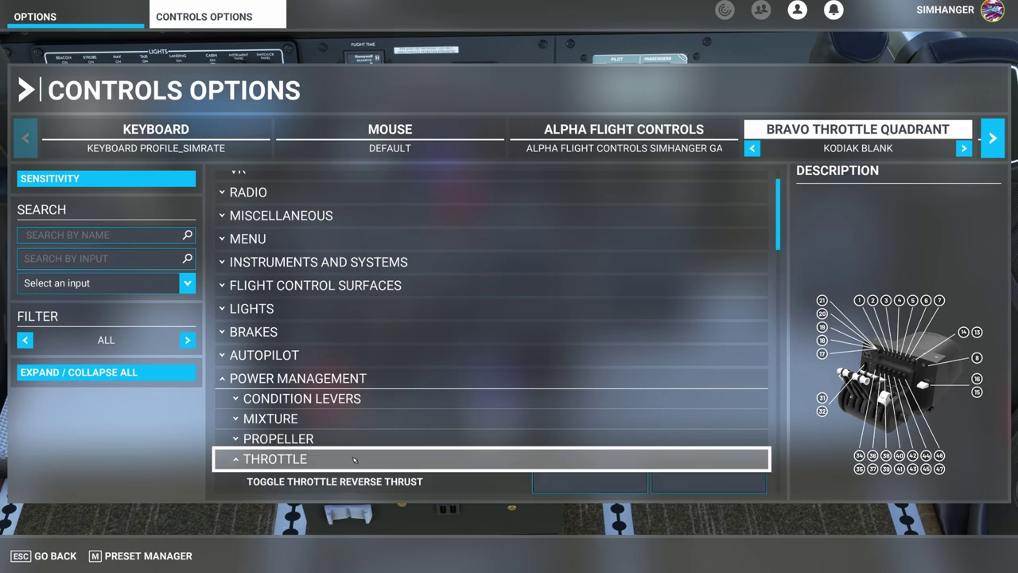
pyautogui.scroll(-5, 372, 428)
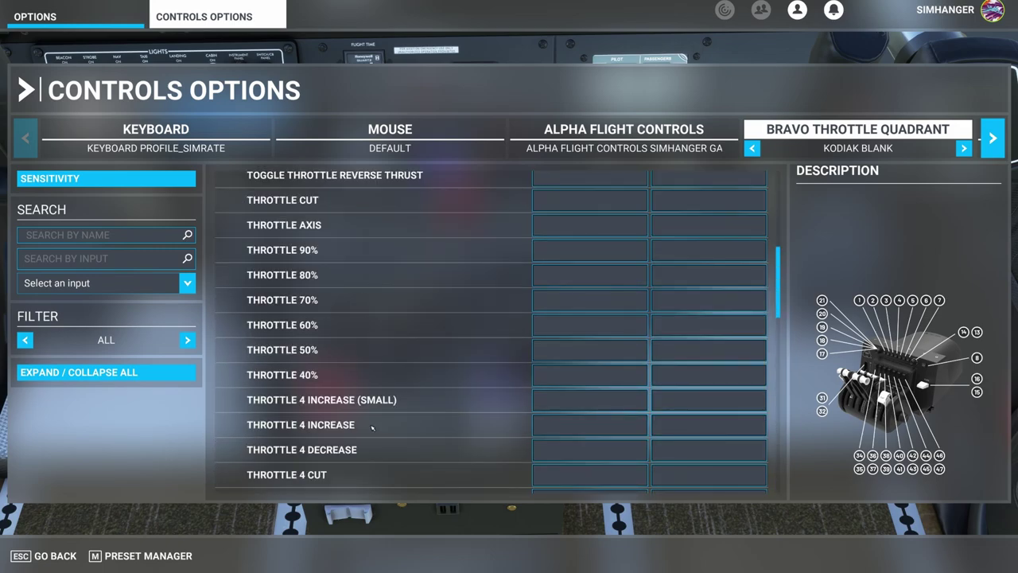
pyautogui.scroll(-10, 372, 428)
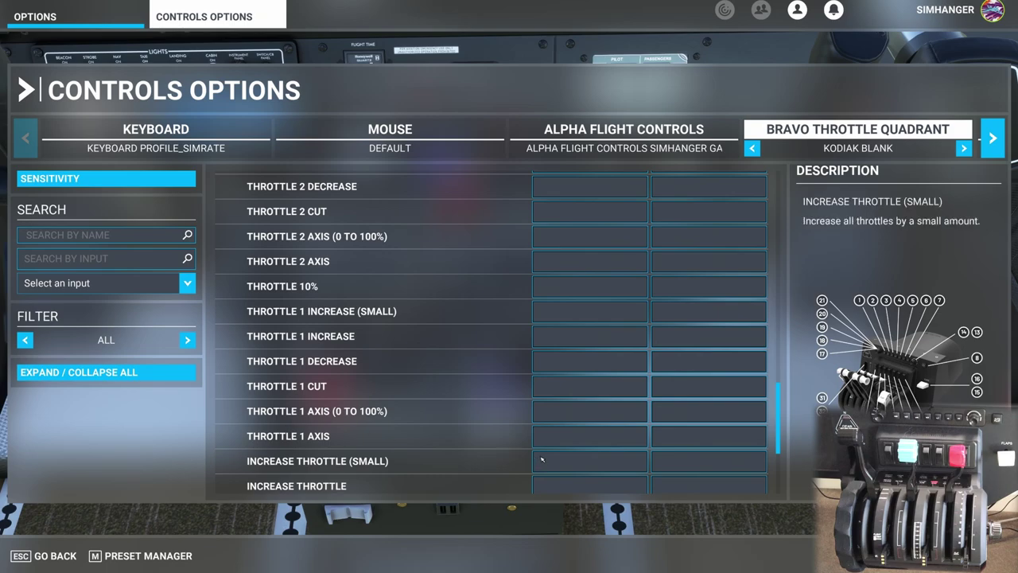
pyautogui.click(547, 435)
pyautogui.click(405, 251)
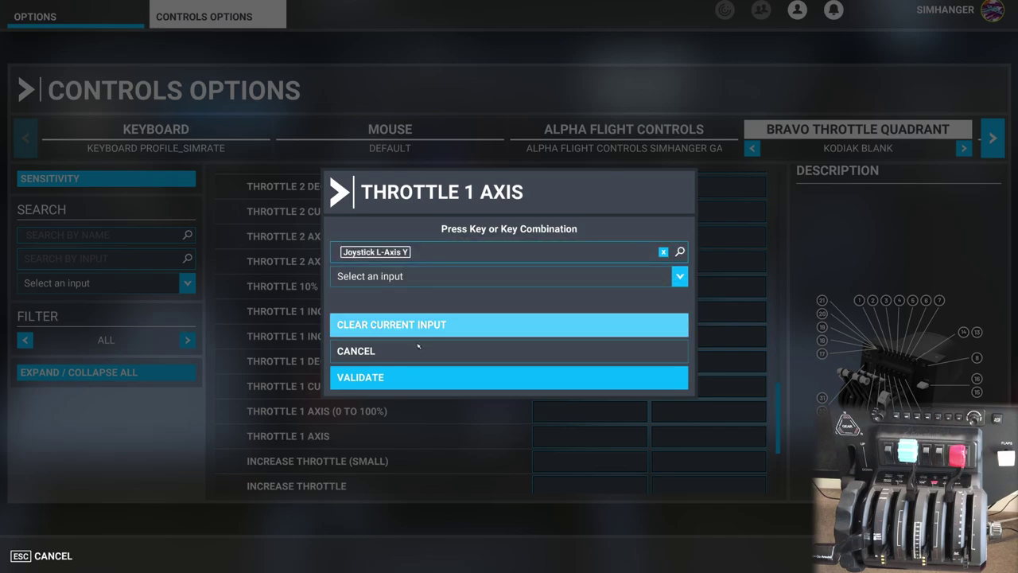
pyautogui.click(415, 379)
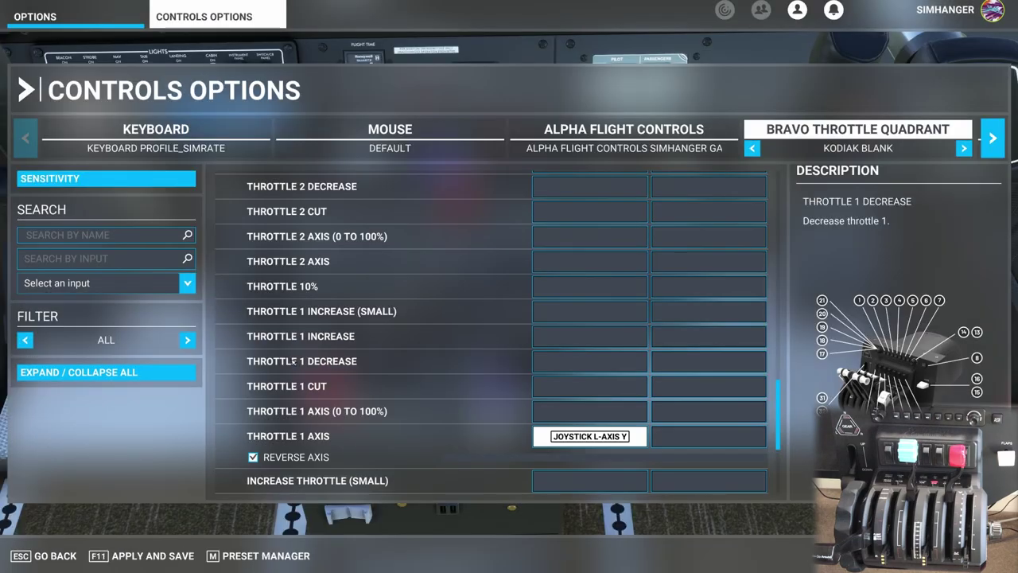
# Bind Throttle 1 Decrease to Joystick Button 24
pyautogui.click(578, 360)
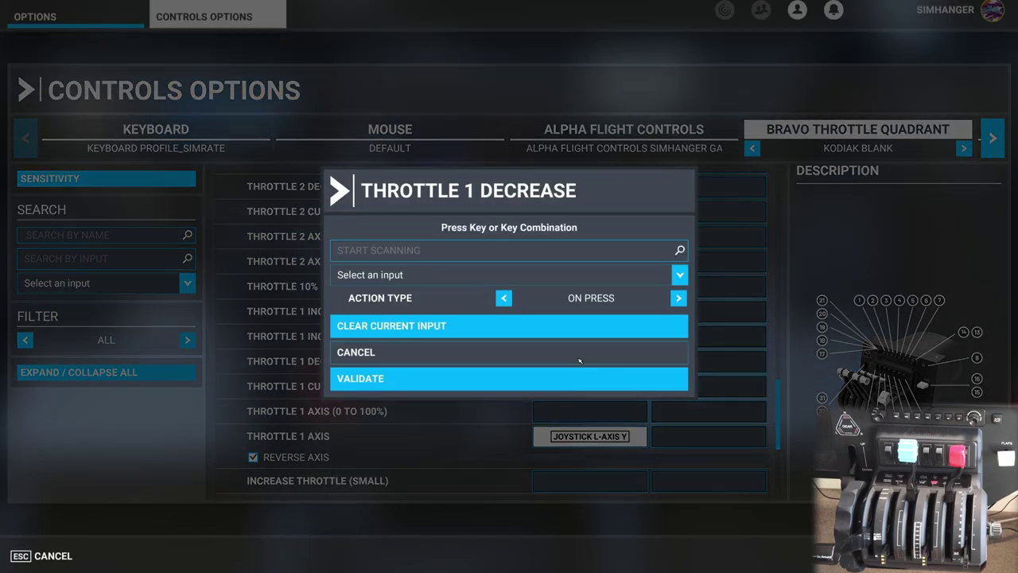
pyautogui.click(479, 245)
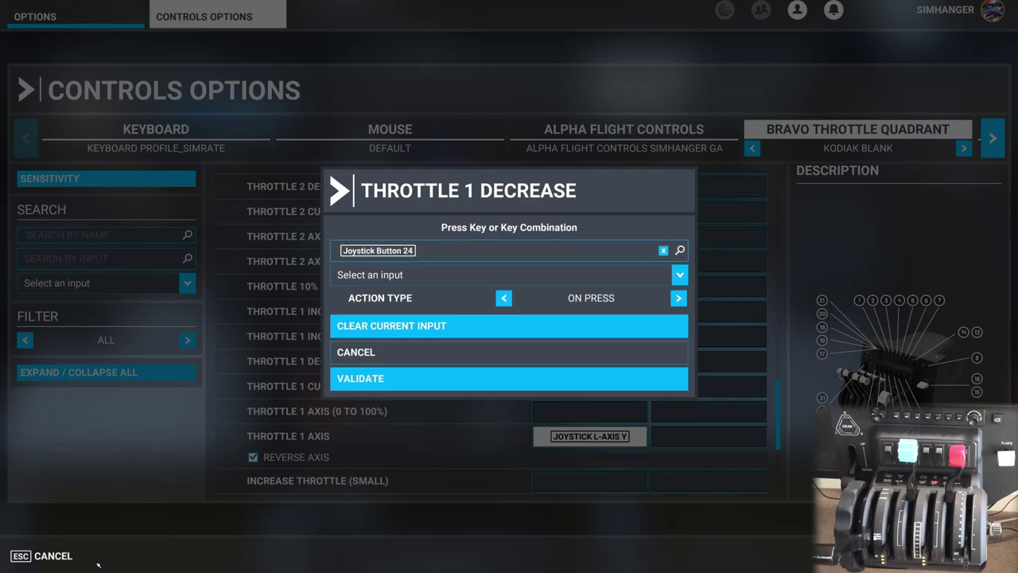
pyautogui.click(412, 379)
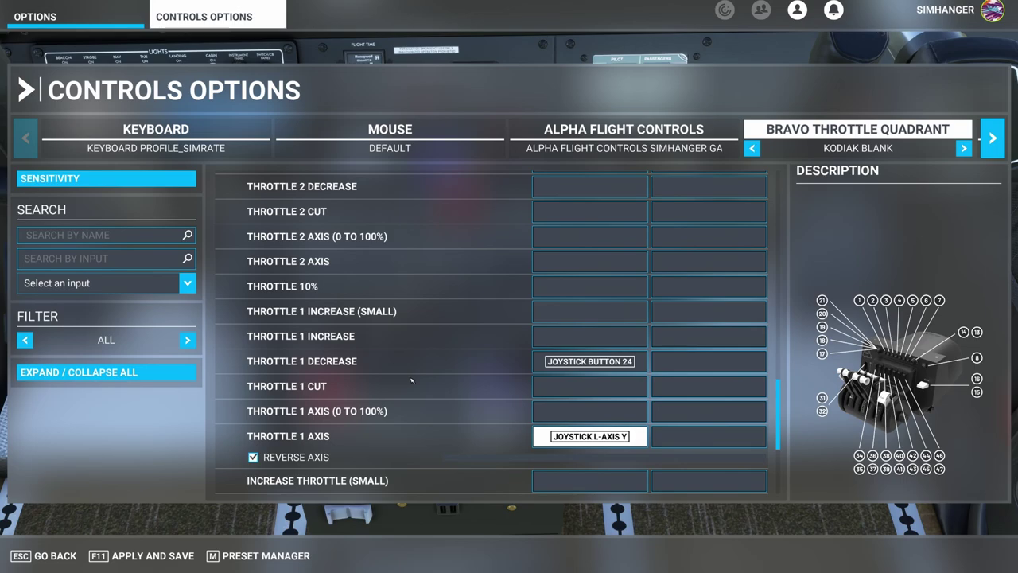
pyautogui.scroll(5, 411, 373)
pyautogui.scroll(10, 412, 357)
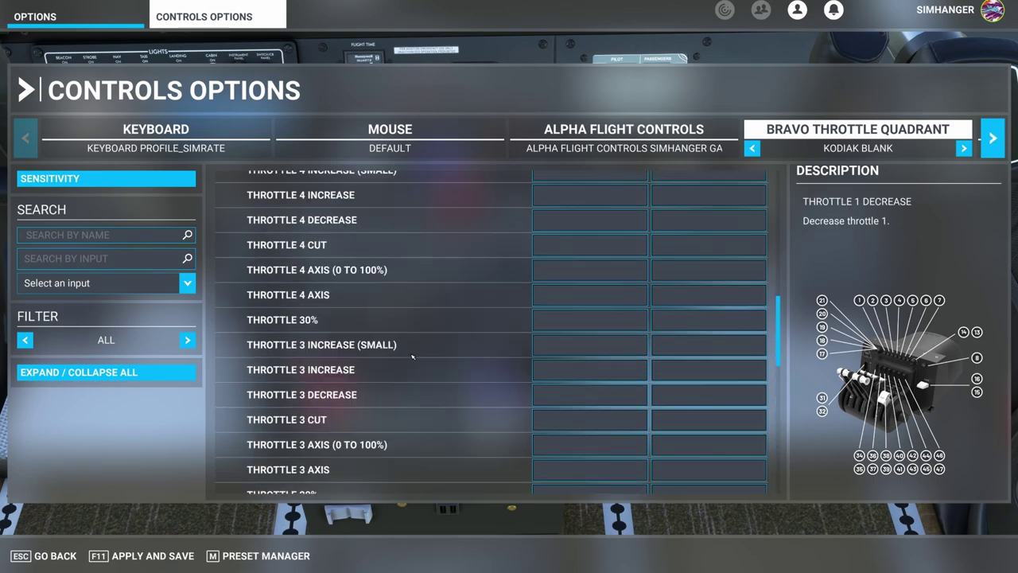
# Under Propeller, scan the lever to bind Propeller 1 Axis to Joystick R-Axis Z, reversed
pyautogui.click(275, 306)
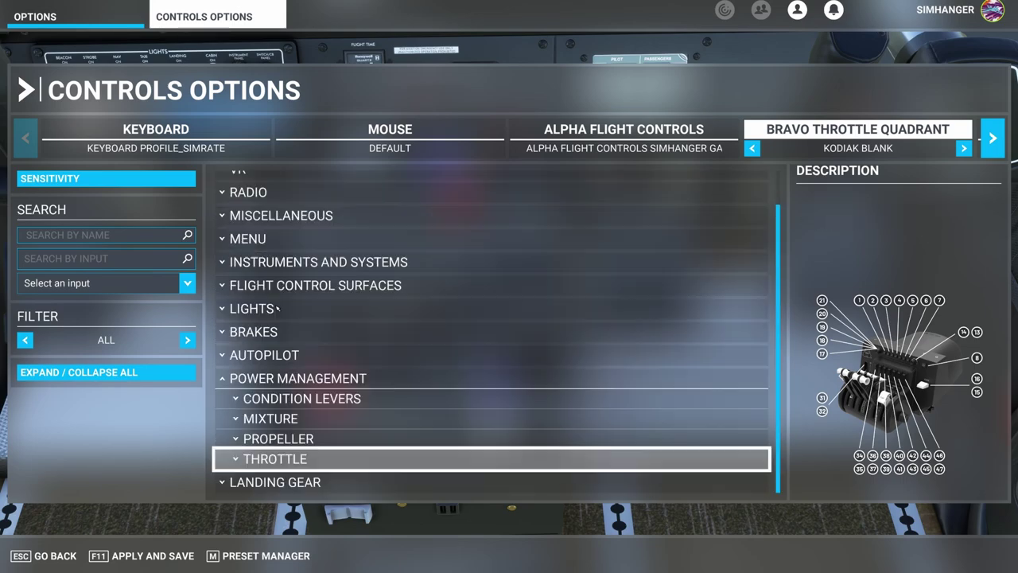
pyautogui.click(414, 437)
pyautogui.scroll(-5, 419, 402)
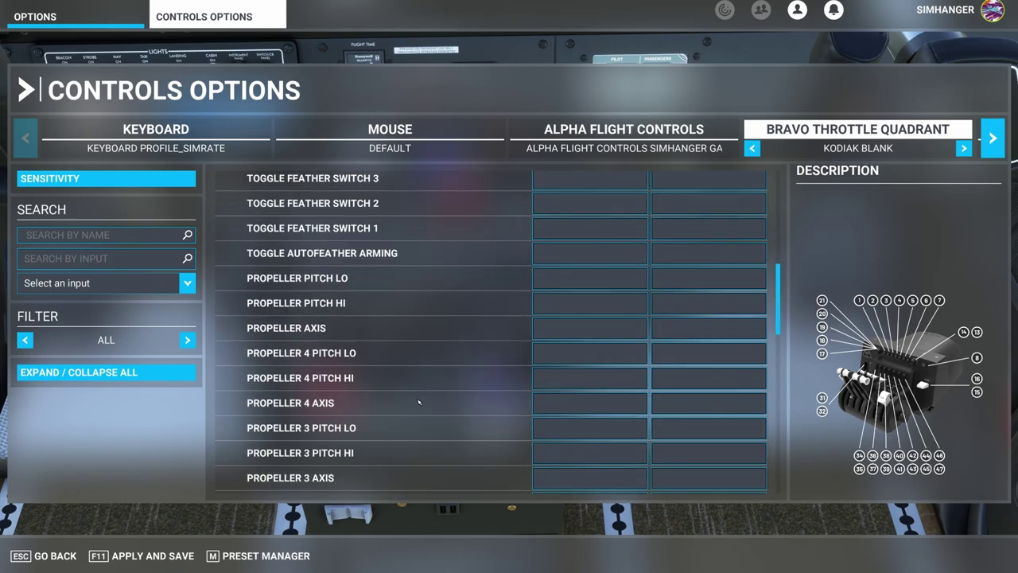
pyautogui.scroll(-5, 419, 402)
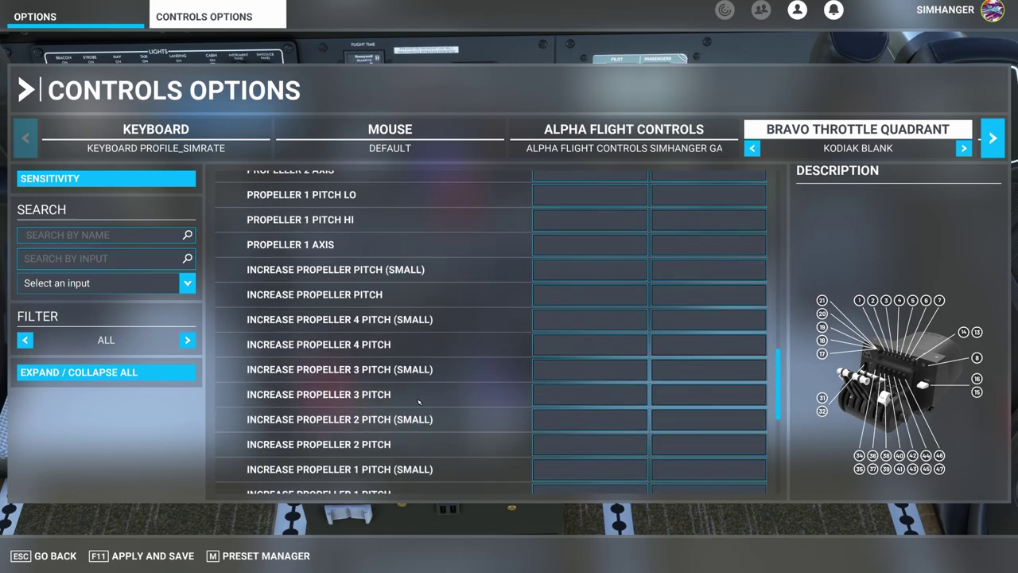
pyautogui.scroll(1, 401, 389)
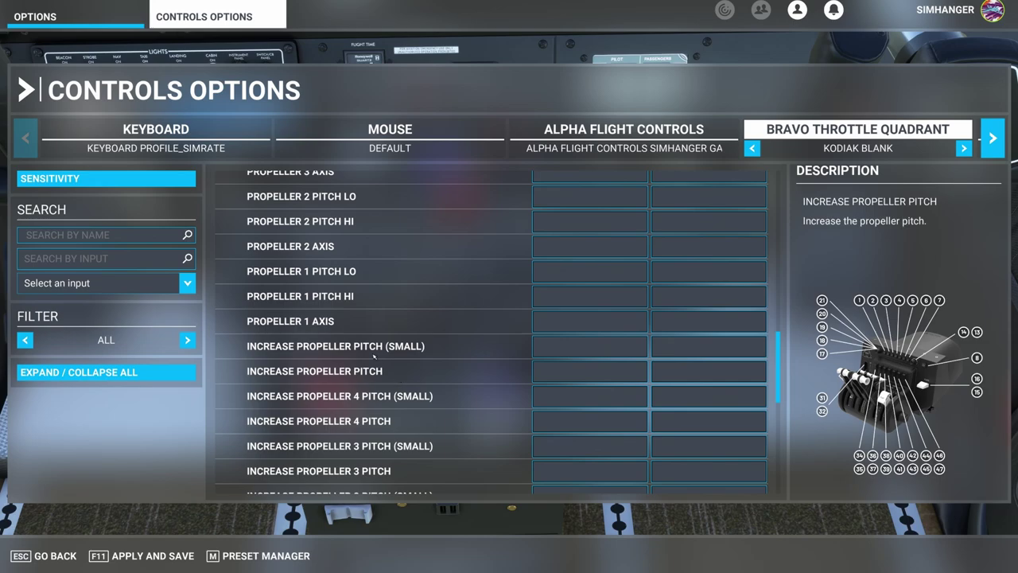
pyautogui.click(581, 324)
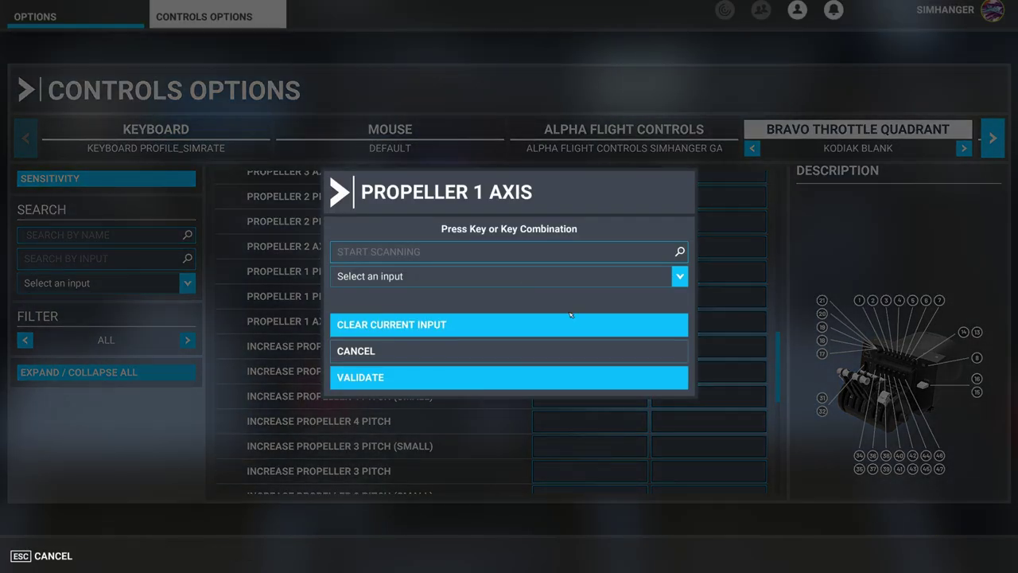
pyautogui.click(489, 247)
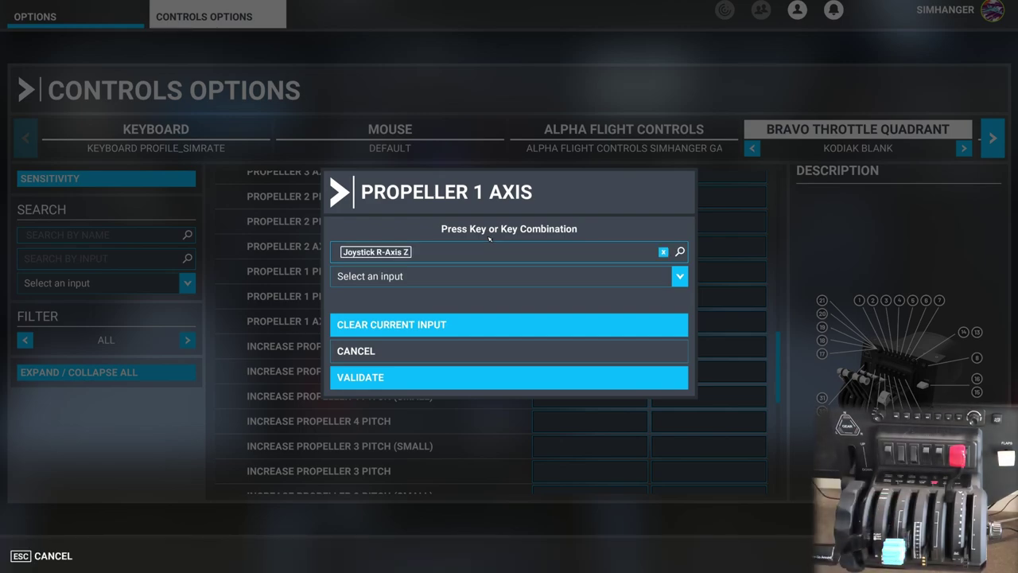
pyautogui.click(430, 383)
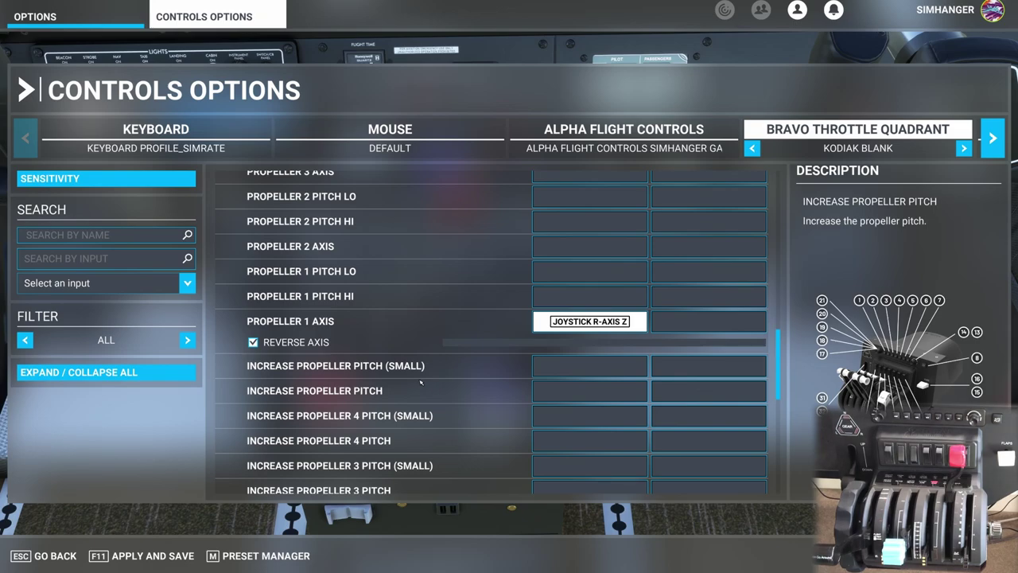
pyautogui.scroll(-5, 421, 383)
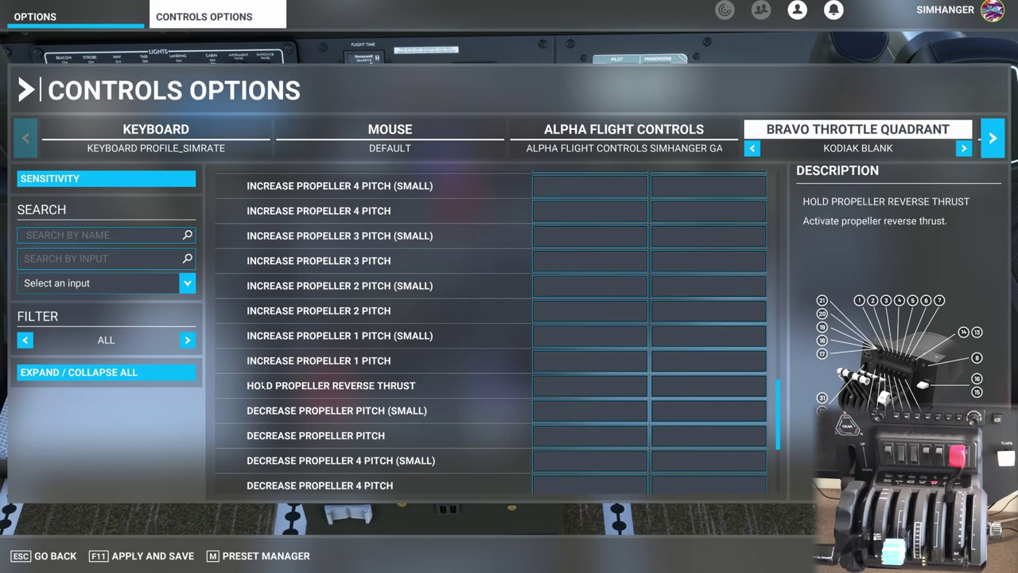
# Bind Hold Propeller Reverse Thrust to Joystick Button 26, then scan for Increase Propeller 1 Pitch
pyautogui.click(570, 388)
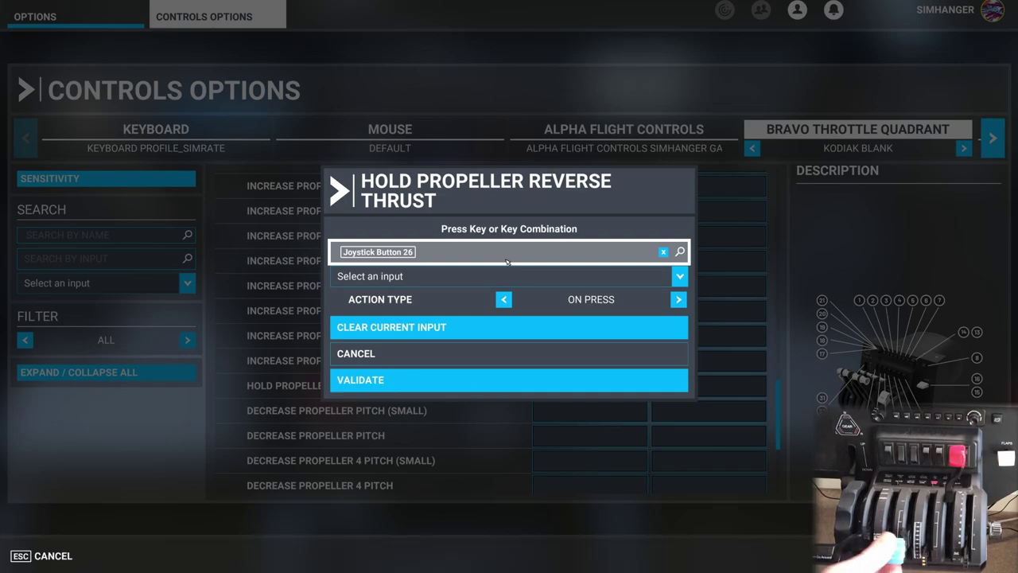
pyautogui.click(375, 381)
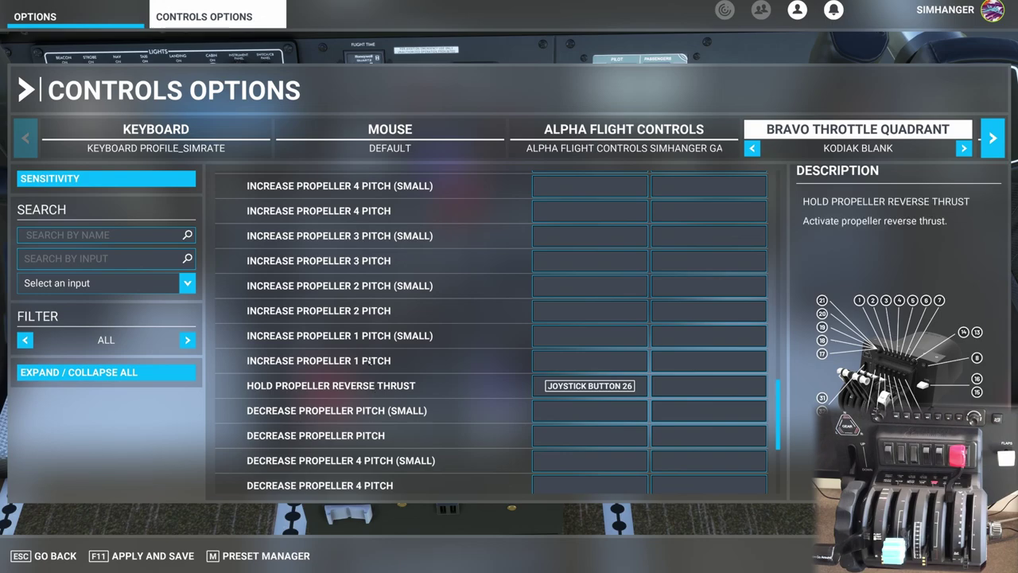
pyautogui.click(605, 362)
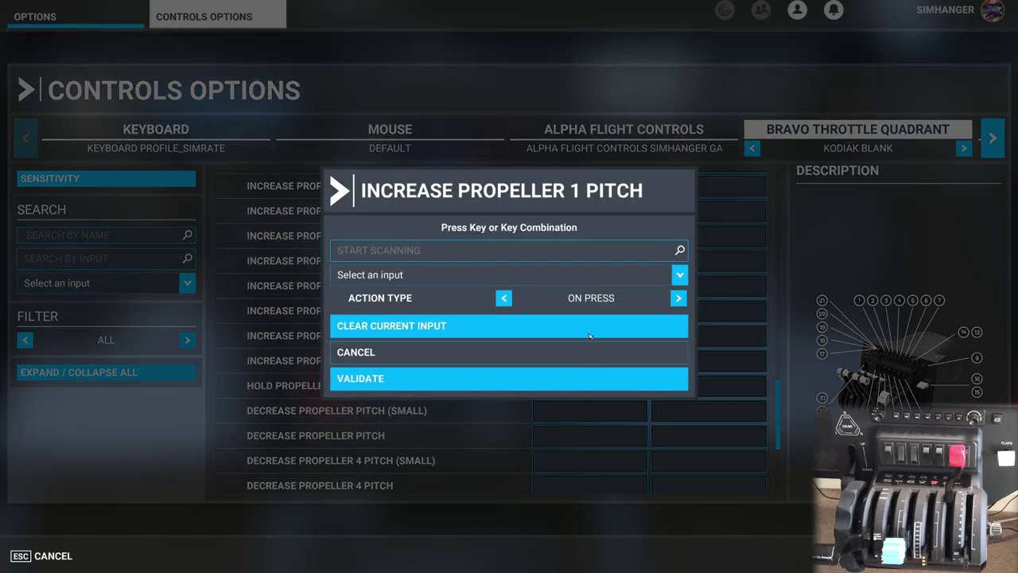
pyautogui.click(528, 250)
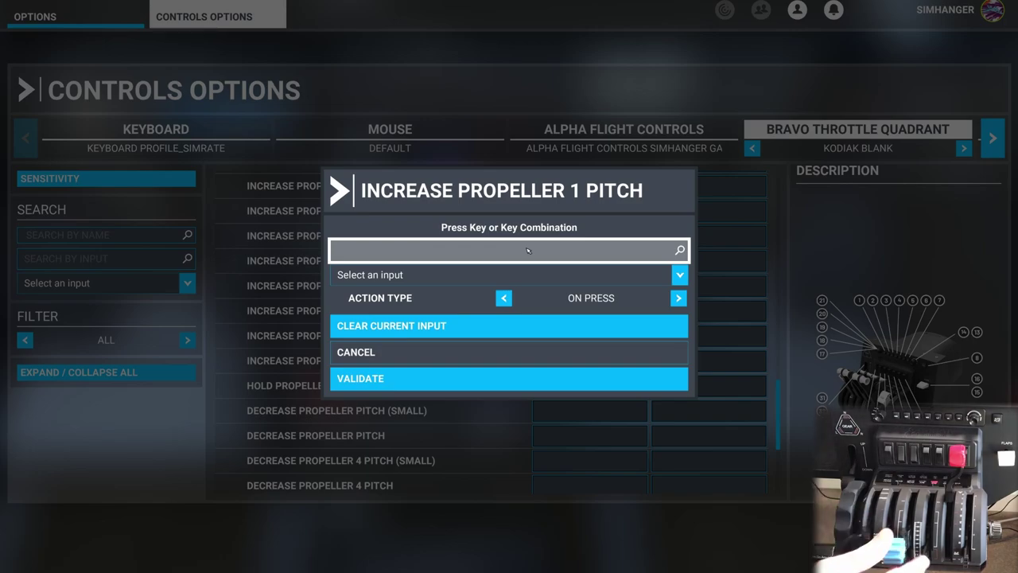